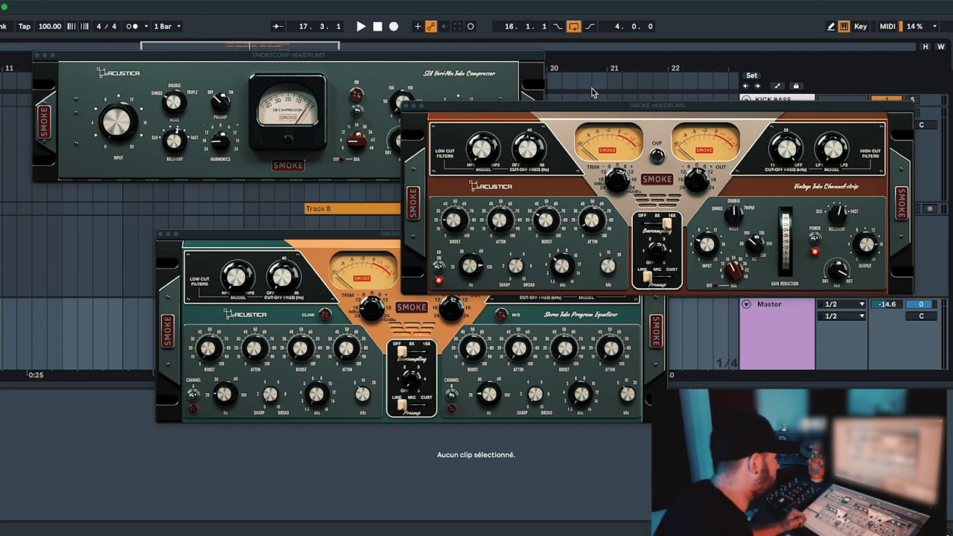
Step: Rearrange the SMOKE, SMOKECOMP and SMOKEEQ plugin windows of the DRUMS group to examine each one's controls
{"action": "left_click_drag", "start_coordinate": [533, 114], "coordinate": [588, 76]}
{"action": "left_click_drag", "start_coordinate": [419, 58], "coordinate": [403, 106]}
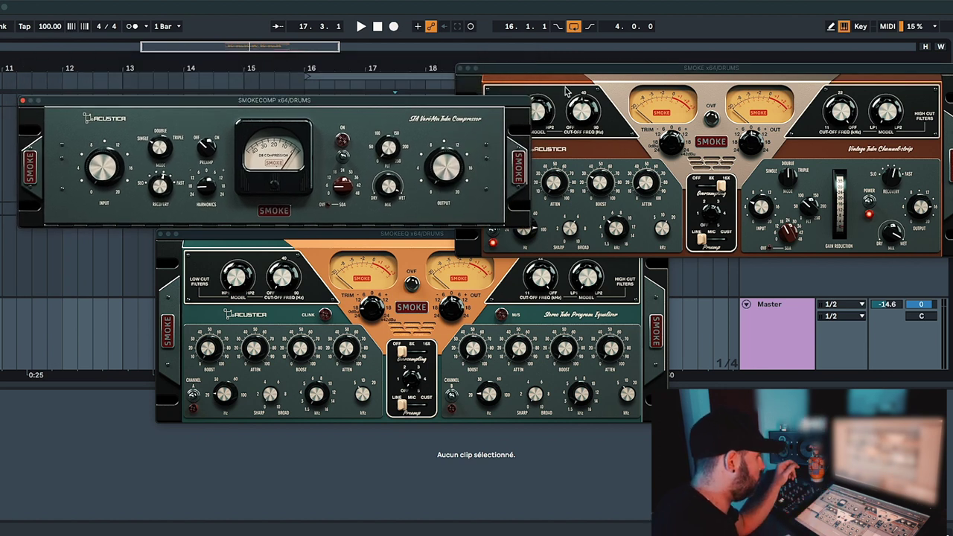
{"action": "left_click_drag", "start_coordinate": [544, 78], "coordinate": [341, 68]}
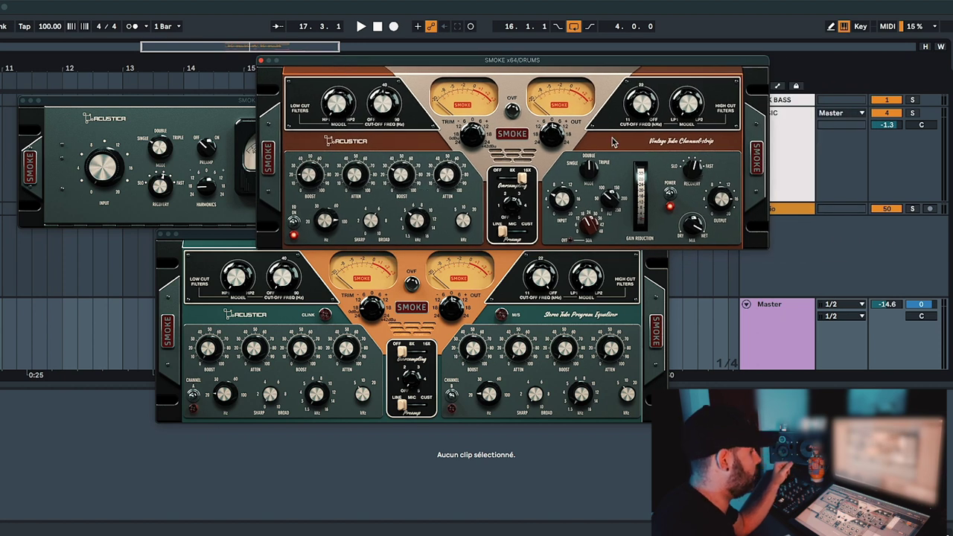
{"action": "left_click", "coordinate": [420, 295]}
{"action": "left_click_drag", "start_coordinate": [428, 236], "coordinate": [526, 128]}
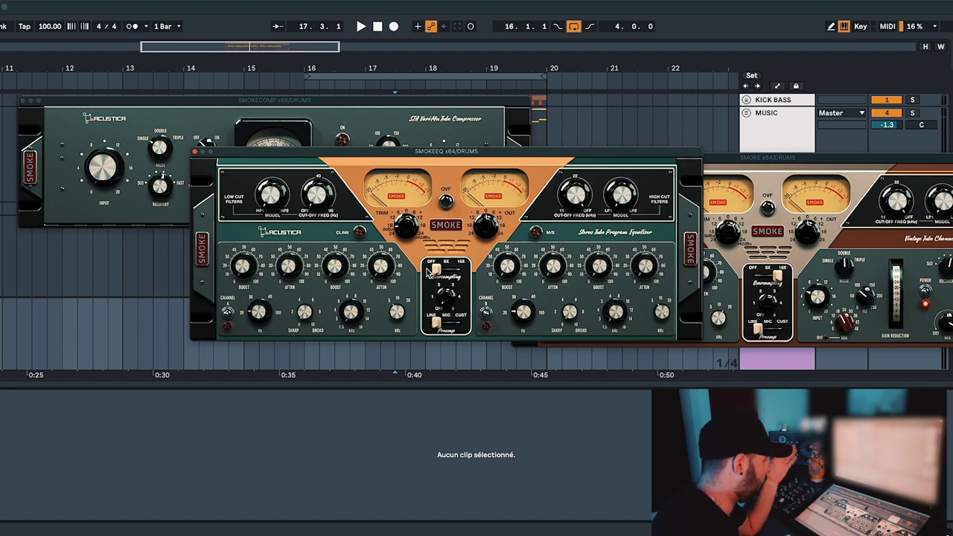
{"action": "mouse_move", "coordinate": [439, 322]}
{"action": "left_mouse_down"}
{"action": "mouse_move", "coordinate": [465, 322]}
{"action": "mouse_move", "coordinate": [421, 326]}
{"action": "left_mouse_up"}
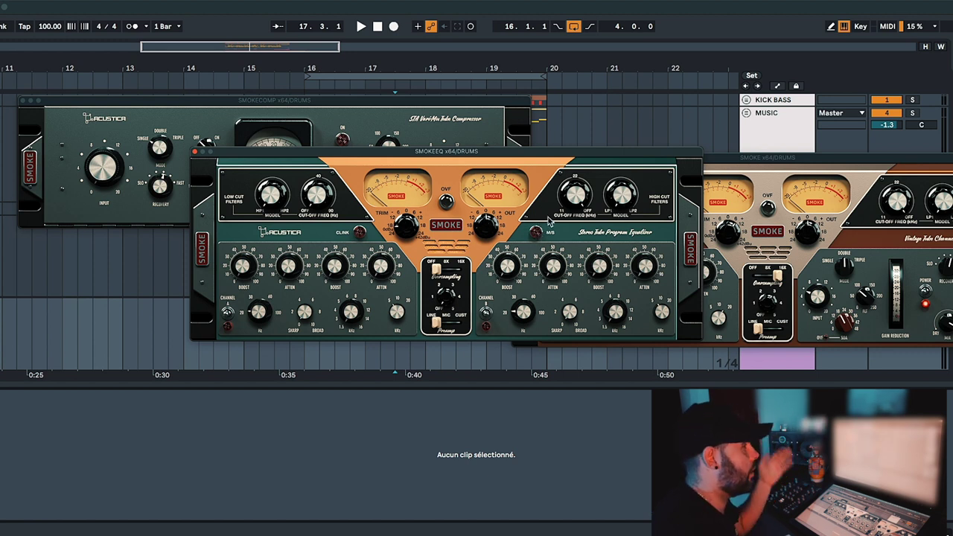
Step: Close the SMOKEEQ, SMOKECOMP and SMOKE plugin windows of the DRUMS group to reveal the arrangement
{"action": "left_click", "coordinate": [195, 154]}
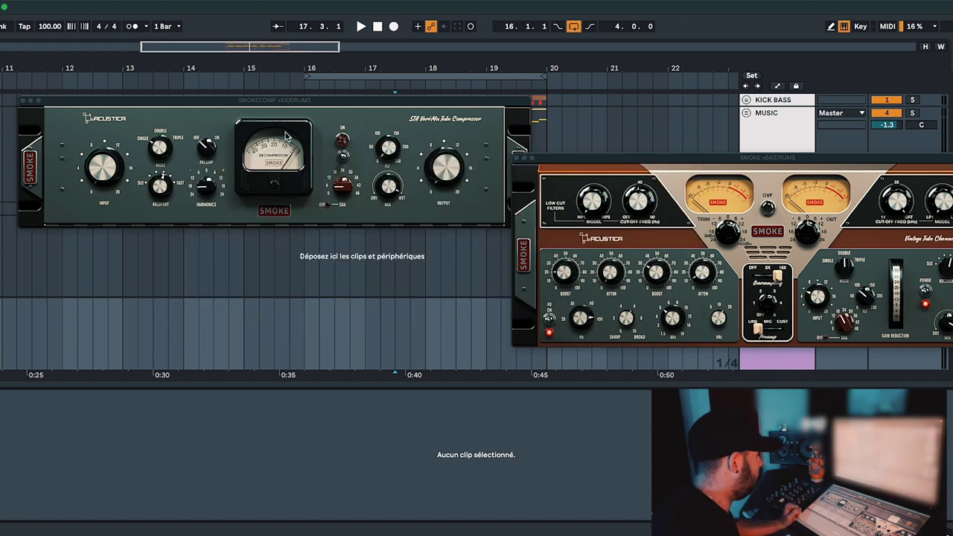
{"action": "left_click_drag", "start_coordinate": [339, 104], "coordinate": [464, 157]}
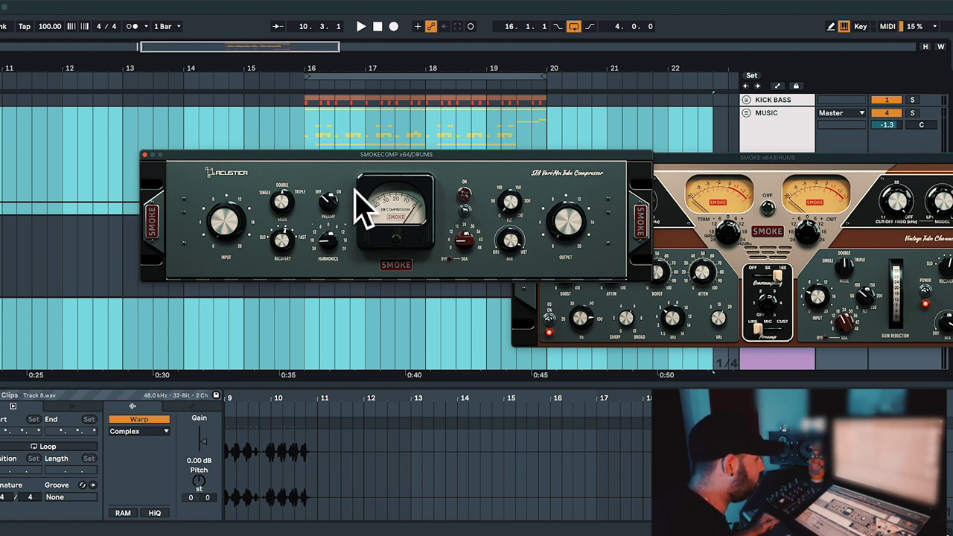
{"action": "left_click", "coordinate": [145, 155]}
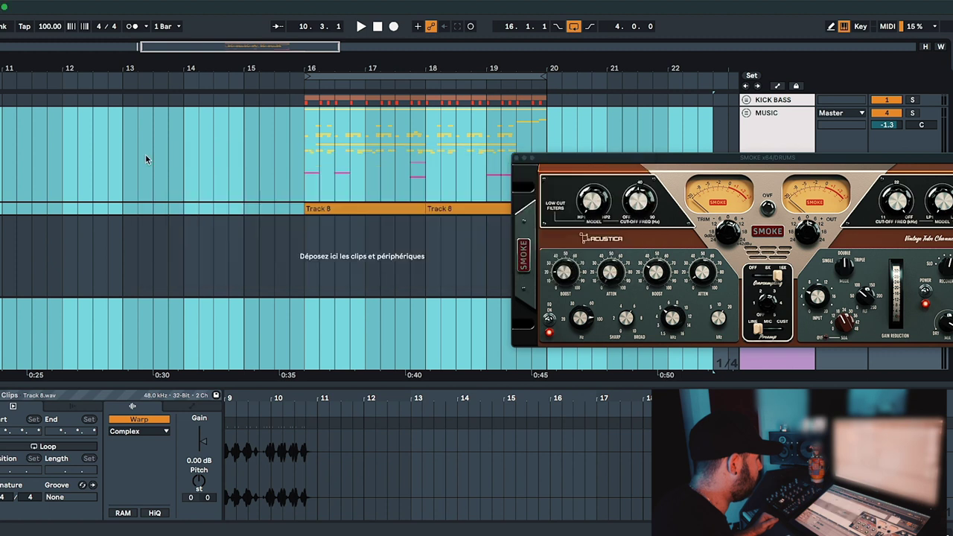
{"action": "left_click_drag", "start_coordinate": [564, 162], "coordinate": [226, 102]}
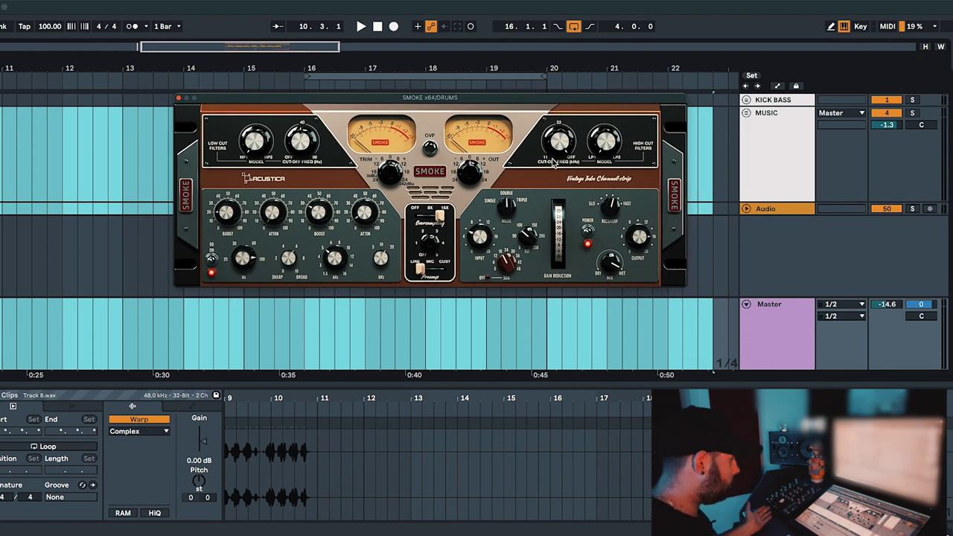
{"action": "left_click", "coordinate": [179, 98]}
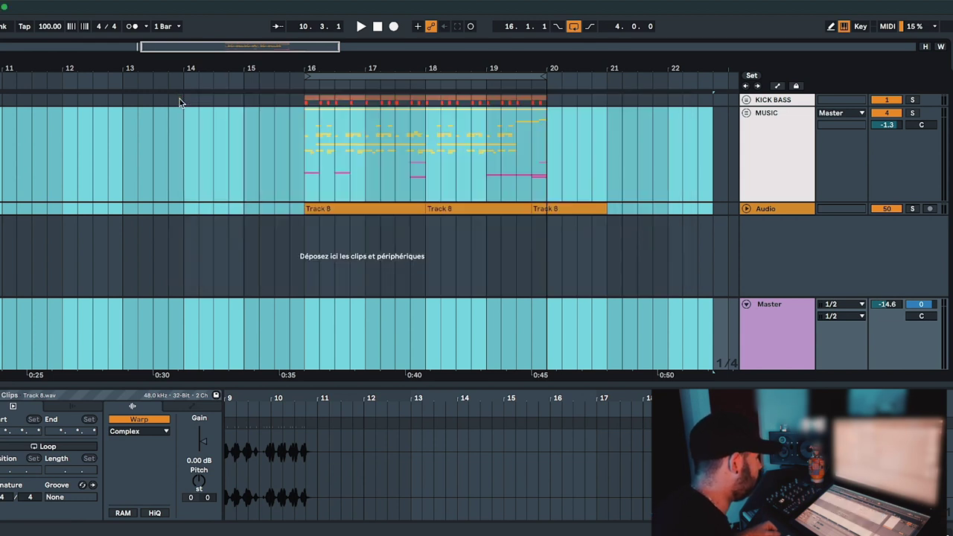
Step: Unfold the KICK BASS group and open the SMOKE channel strip on the 808 track, centred over the arrangement
{"action": "left_click", "coordinate": [756, 99]}
{"action": "key", "text": "shift+Tab"}
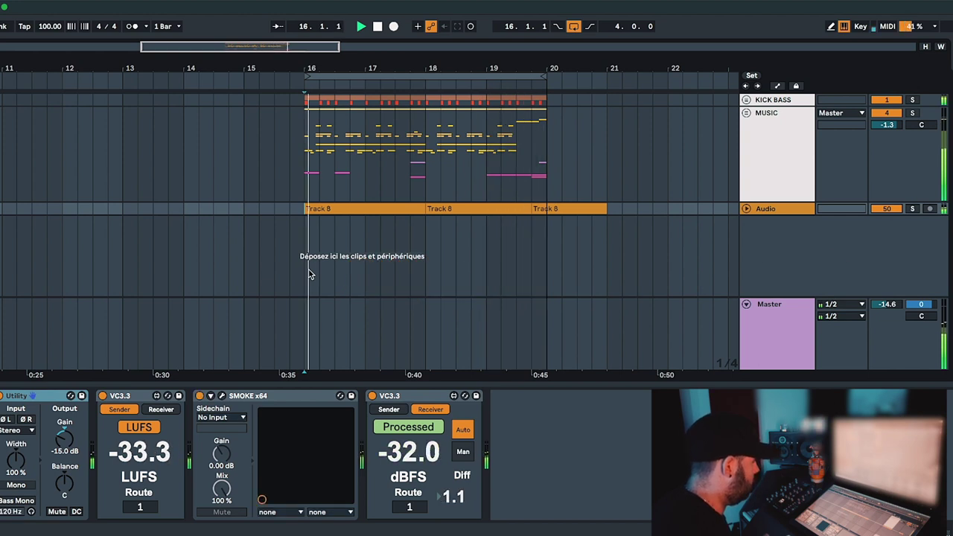
{"action": "left_click", "coordinate": [317, 305]}
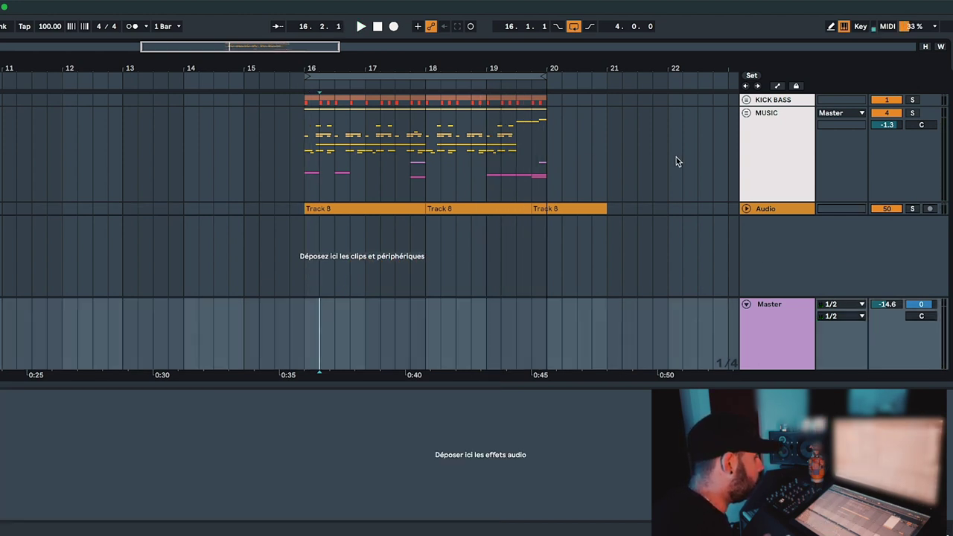
{"action": "left_click", "coordinate": [748, 111]}
{"action": "left_click", "coordinate": [746, 100]}
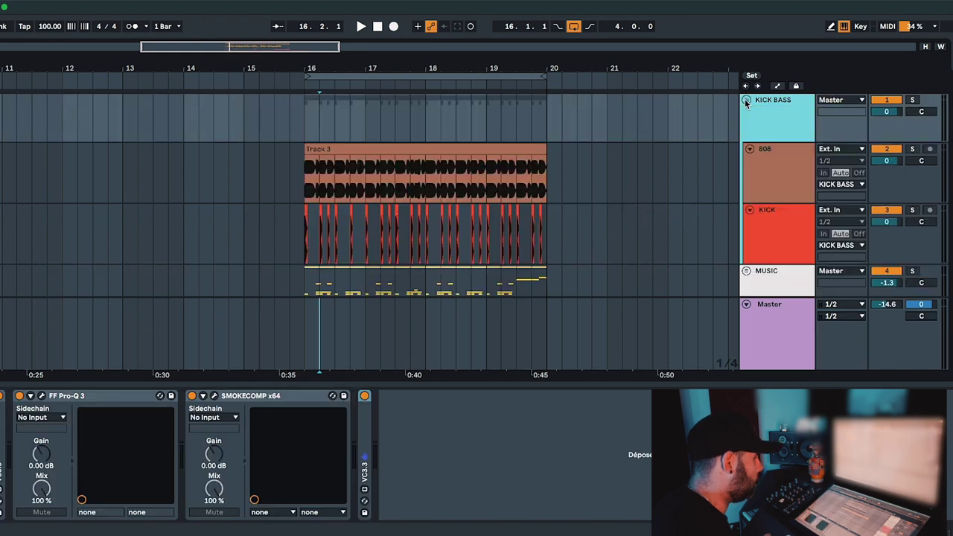
{"action": "left_click", "coordinate": [787, 167]}
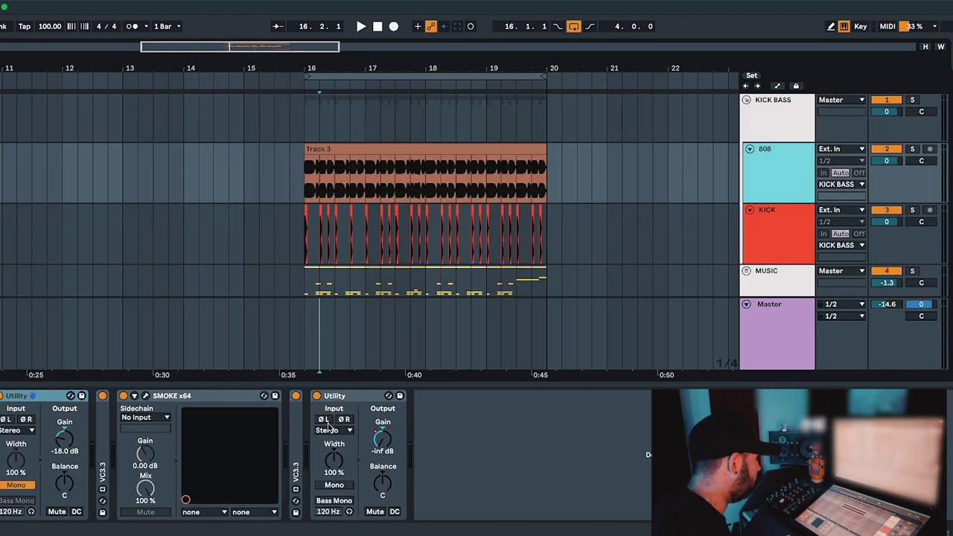
{"action": "left_click", "coordinate": [146, 396]}
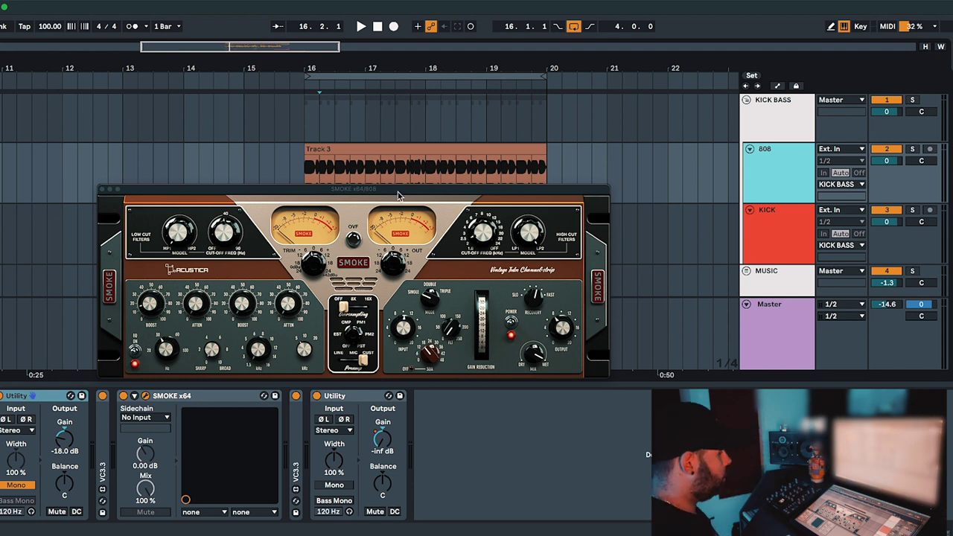
{"action": "left_click_drag", "start_coordinate": [398, 196], "coordinate": [480, 119]}
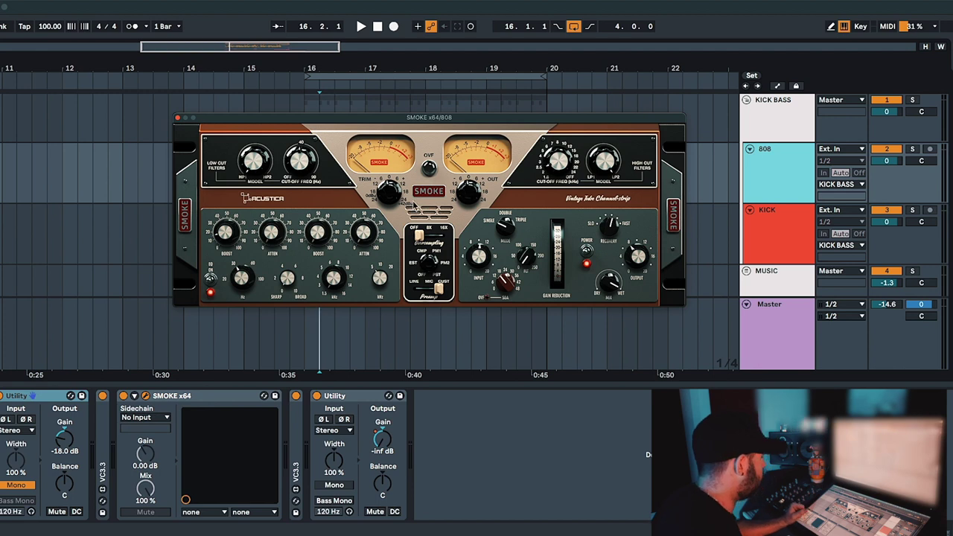
Step: Set the 808 channel strip's oversampling to 16X and switch its preamp to LINE
{"action": "left_click", "coordinate": [440, 235]}
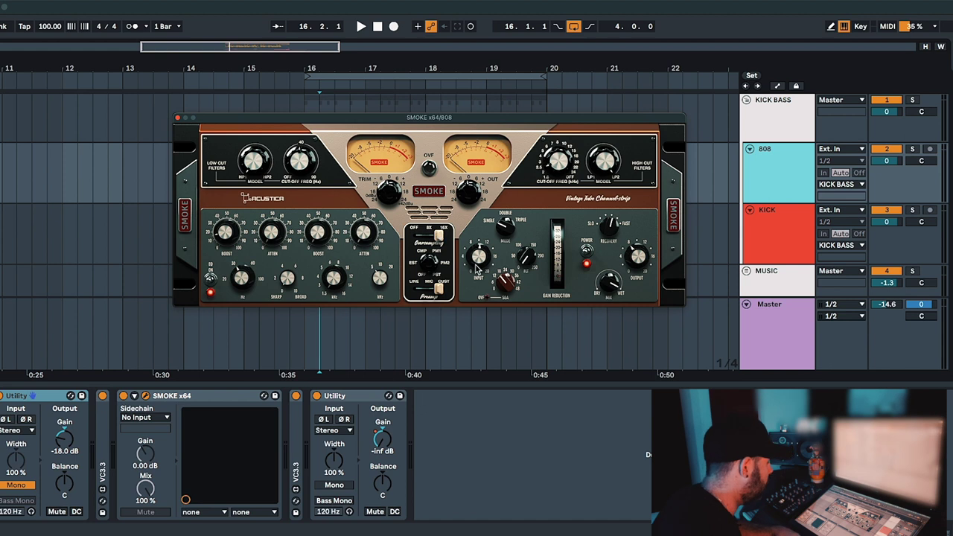
{"action": "mouse_move", "coordinate": [439, 291]}
{"action": "left_mouse_down"}
{"action": "mouse_move", "coordinate": [415, 291]}
{"action": "mouse_move", "coordinate": [444, 292]}
{"action": "left_mouse_up"}
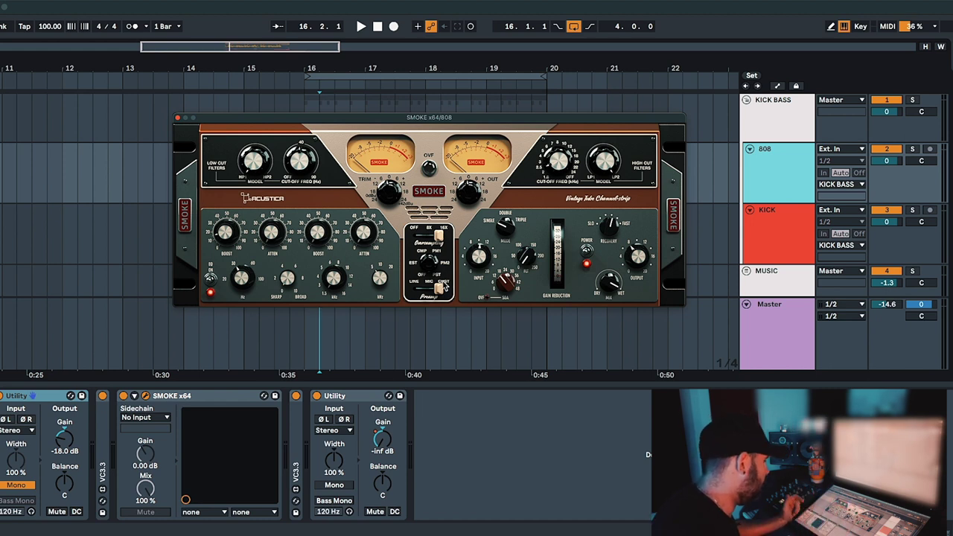
{"action": "left_click_drag", "start_coordinate": [444, 289], "coordinate": [385, 295]}
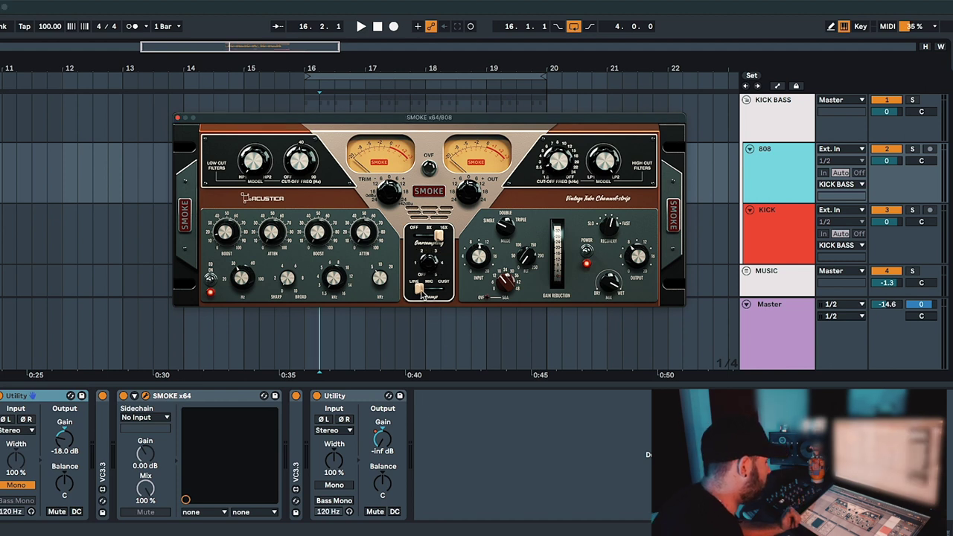
Step: Switch the preamp of the 808 channel strip to CUST
{"action": "mouse_move", "coordinate": [426, 274]}
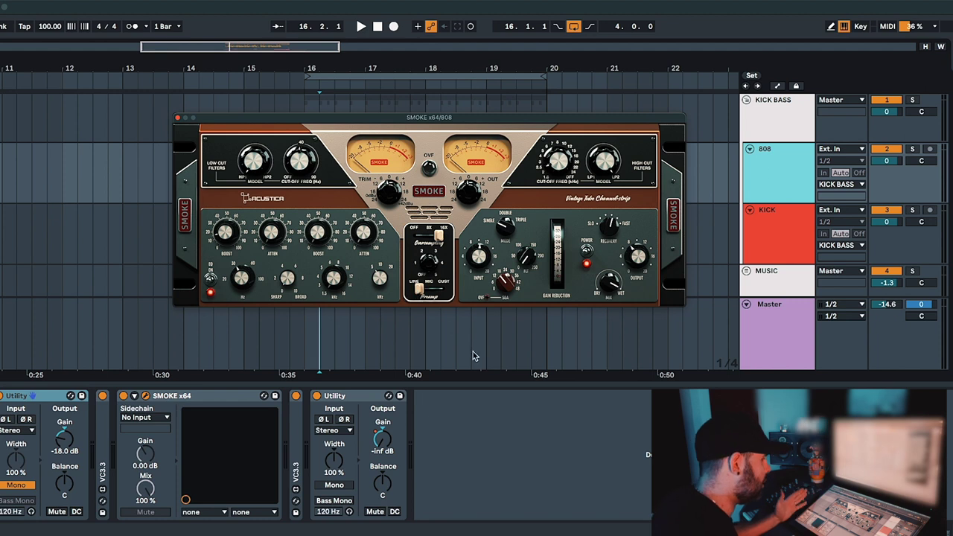
{"action": "left_click", "coordinate": [765, 178]}
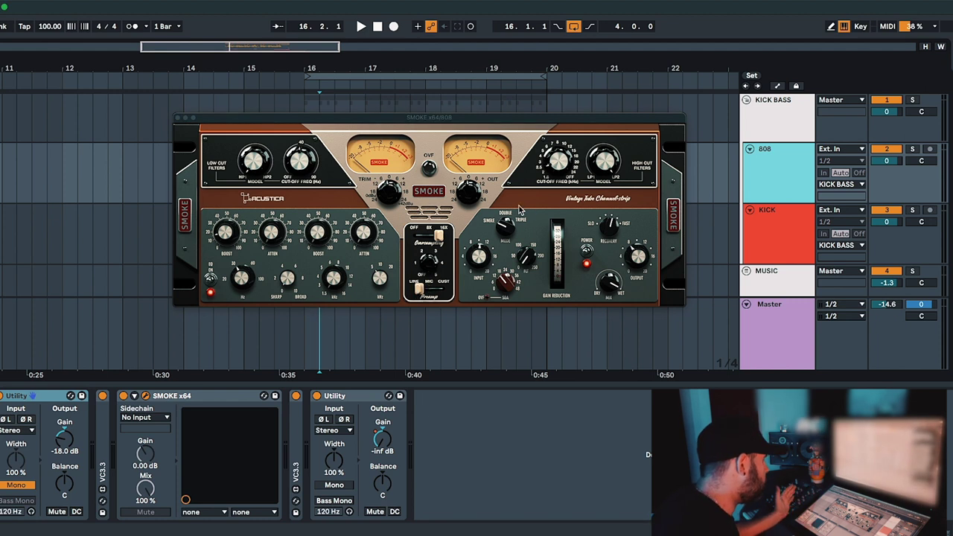
{"action": "left_click", "coordinate": [435, 272]}
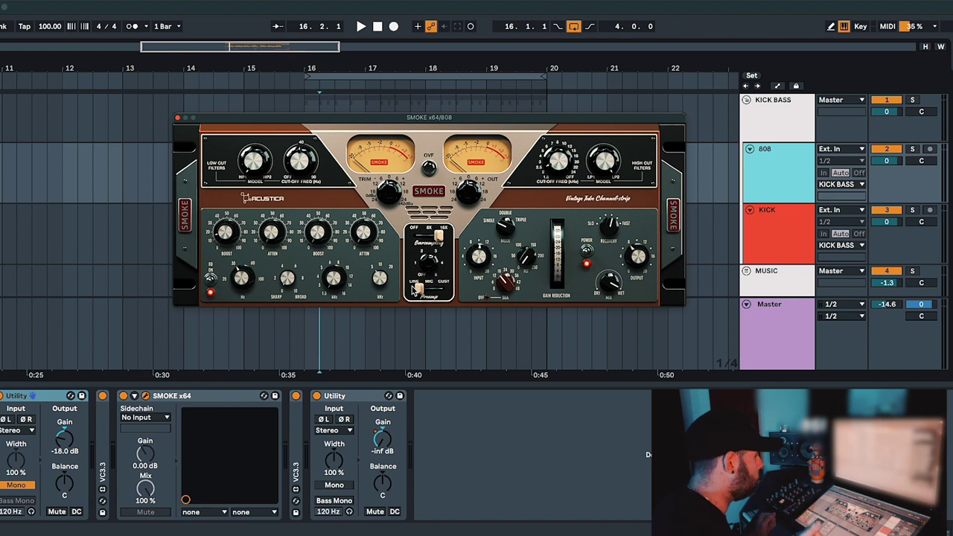
{"action": "left_click_drag", "start_coordinate": [424, 290], "coordinate": [471, 287]}
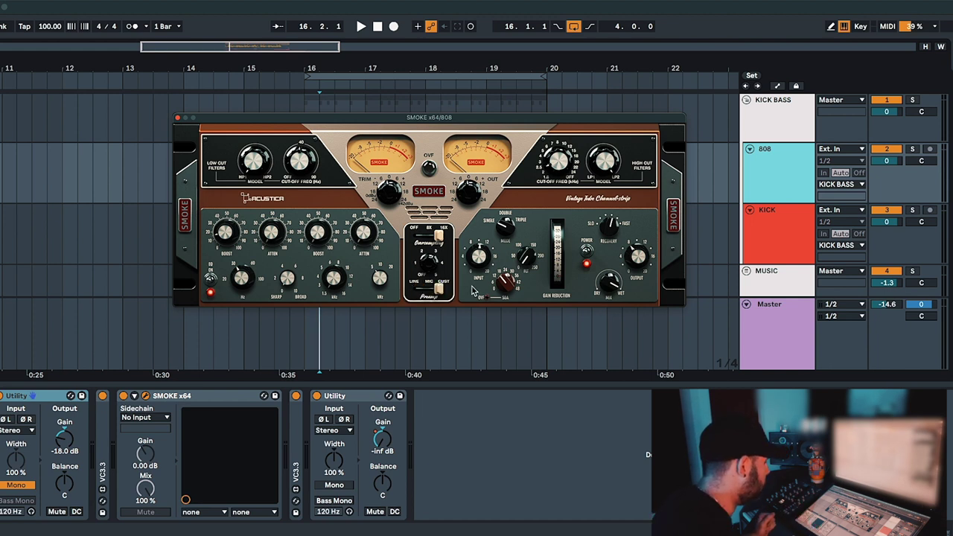
{"action": "left_click", "coordinate": [438, 284]}
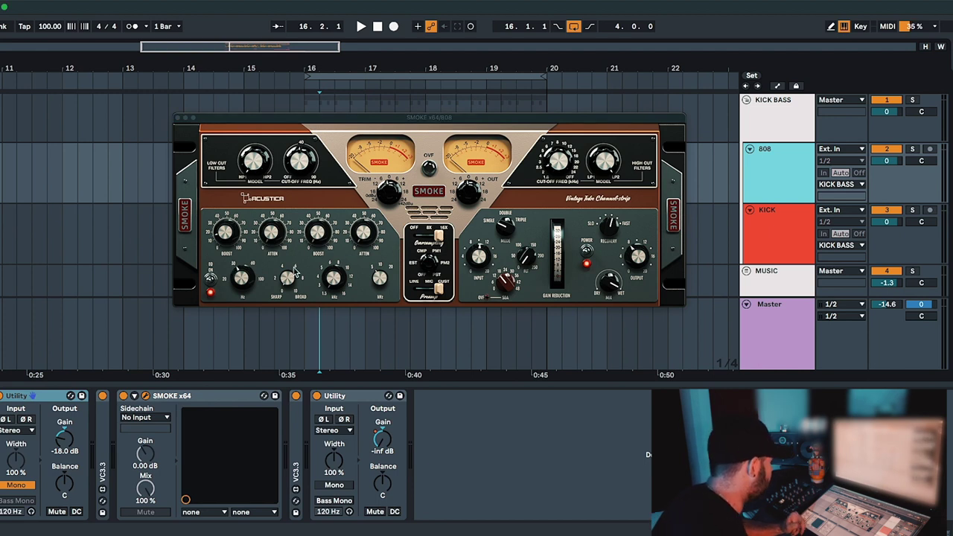
Step: Toggle the EQ and compressor sections of the 808 channel strip to compare the sound during playback
{"action": "left_click", "coordinate": [211, 289]}
{"action": "left_click", "coordinate": [211, 290]}
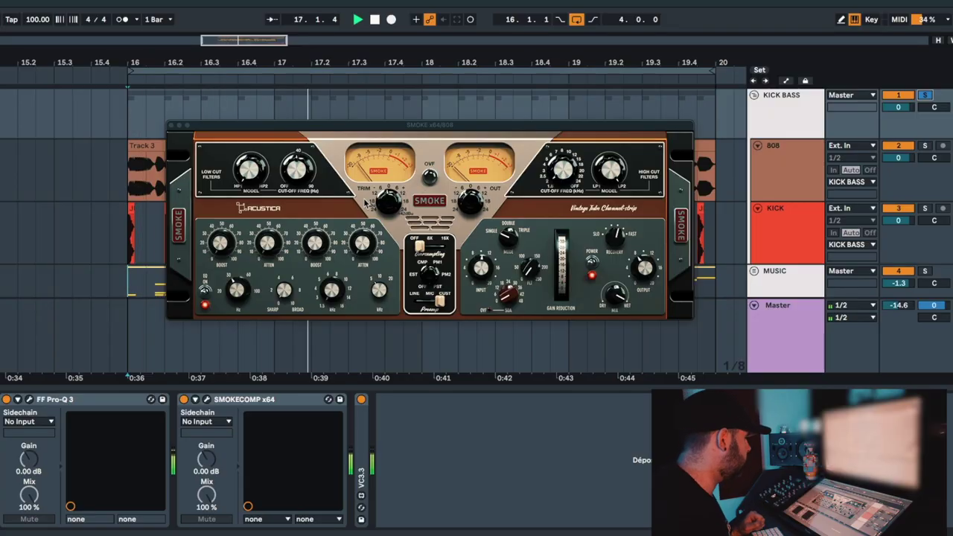
{"action": "left_click", "coordinate": [221, 244]}
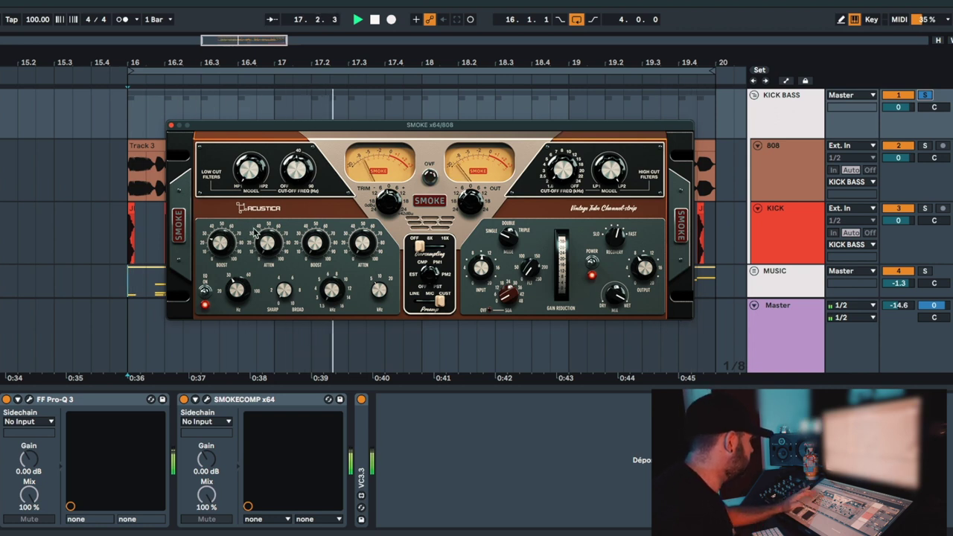
{"action": "left_click", "coordinate": [204, 291]}
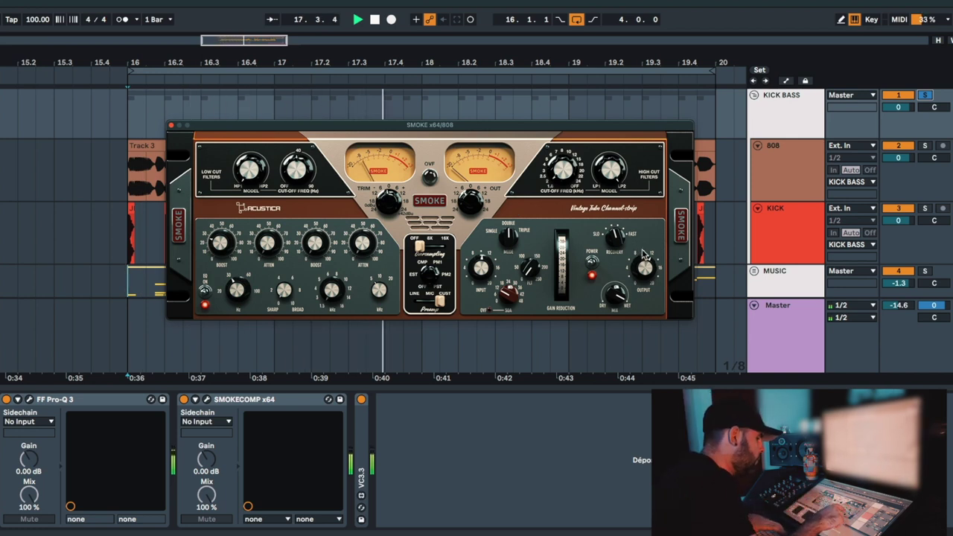
{"action": "left_click", "coordinate": [591, 277]}
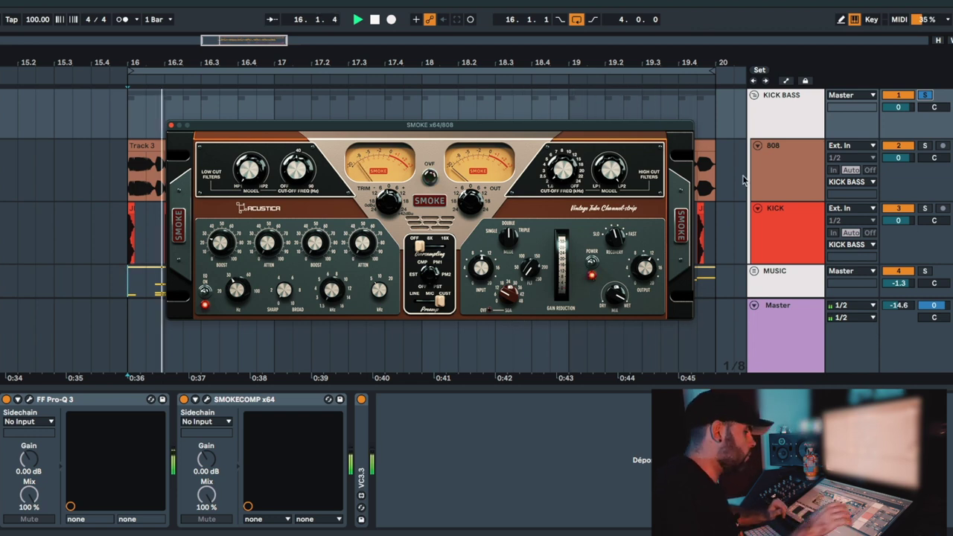
Step: Unsolo the KICK BASS group and set the 808 channel strip's preamp to MIC with 16X oversampling
{"action": "left_click", "coordinate": [925, 95]}
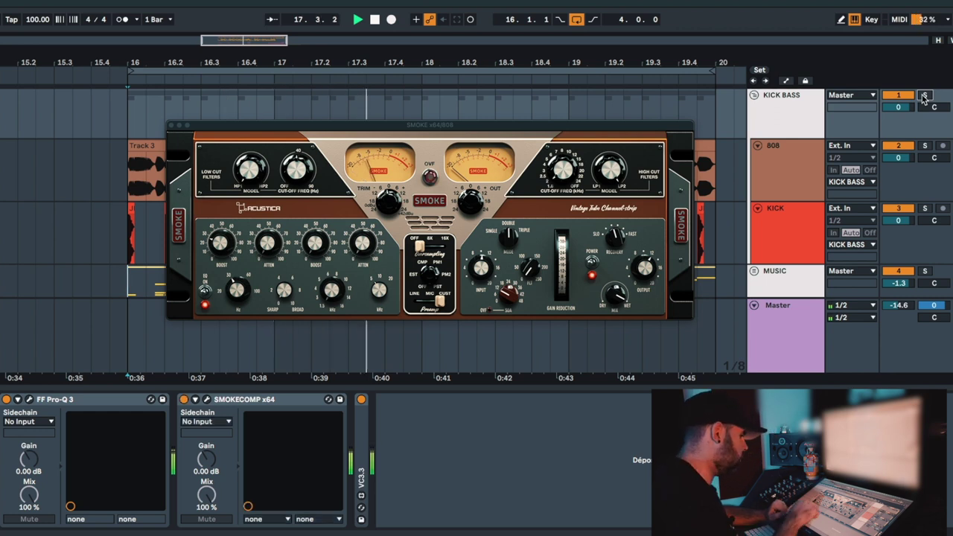
{"action": "left_click", "coordinate": [431, 302]}
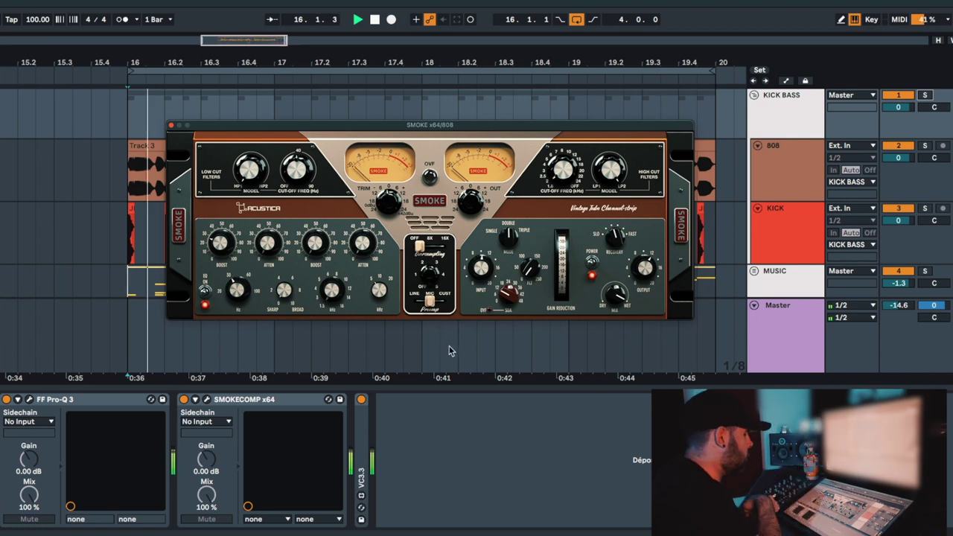
{"action": "left_click", "coordinate": [441, 246]}
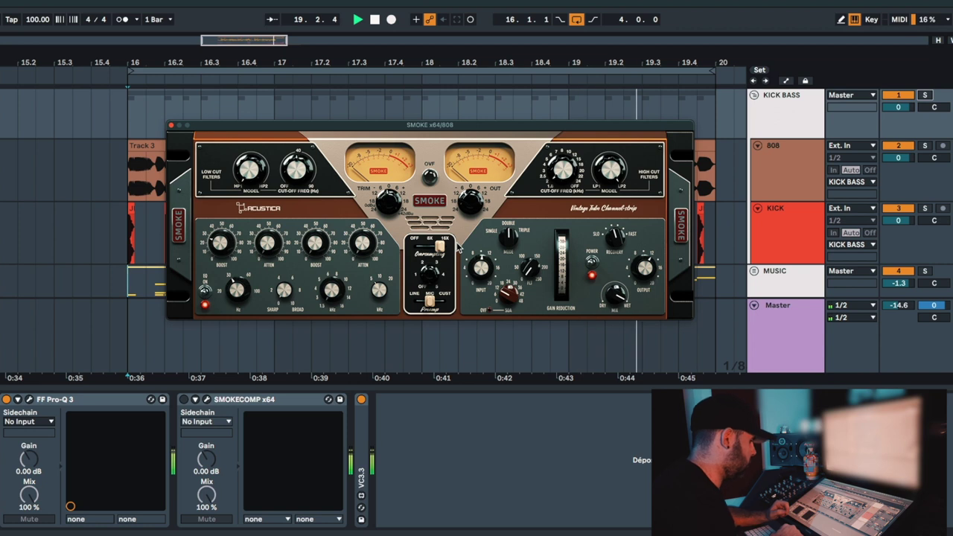
{"action": "key", "text": "space"}
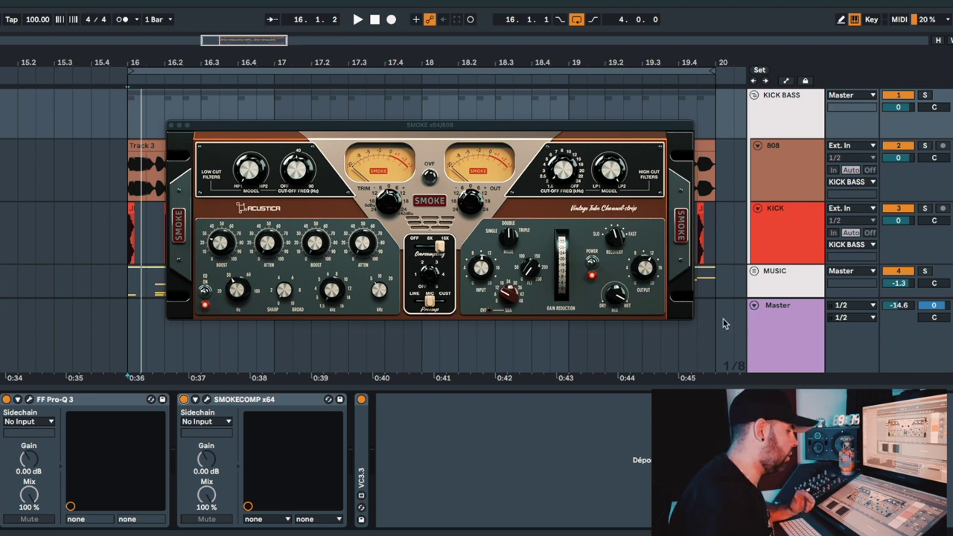
Step: Unfold the MUSIC group and audition the DRUMS group in solo with its SMOKE channel strip enabled and open
{"action": "left_click", "coordinate": [754, 272]}
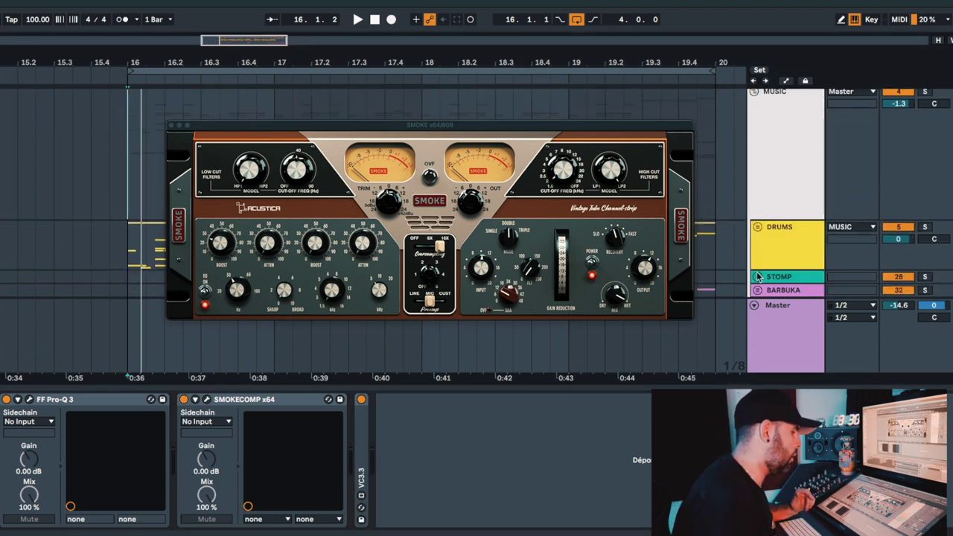
{"action": "left_click", "coordinate": [767, 261]}
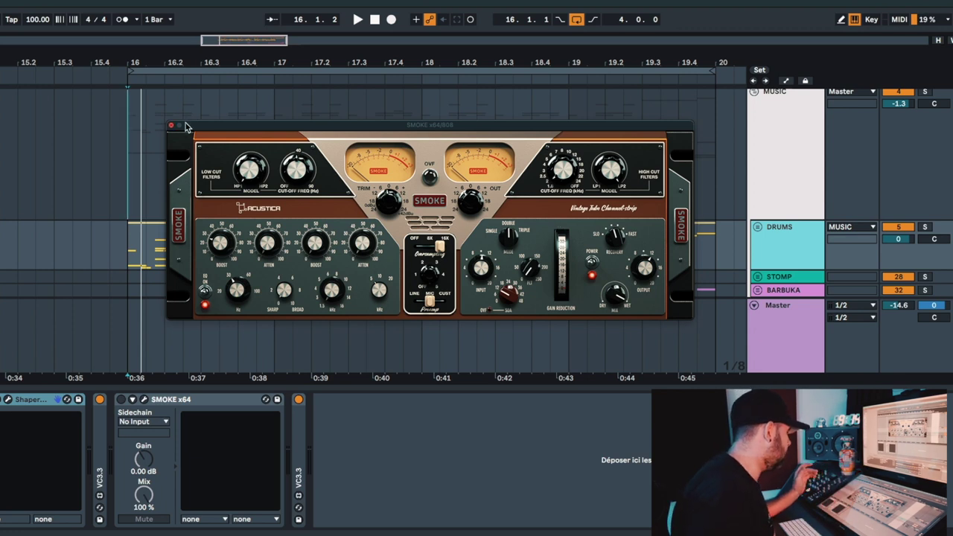
{"action": "scroll", "coordinate": [733, 191], "scroll_direction": "up", "scroll_amount": 3}
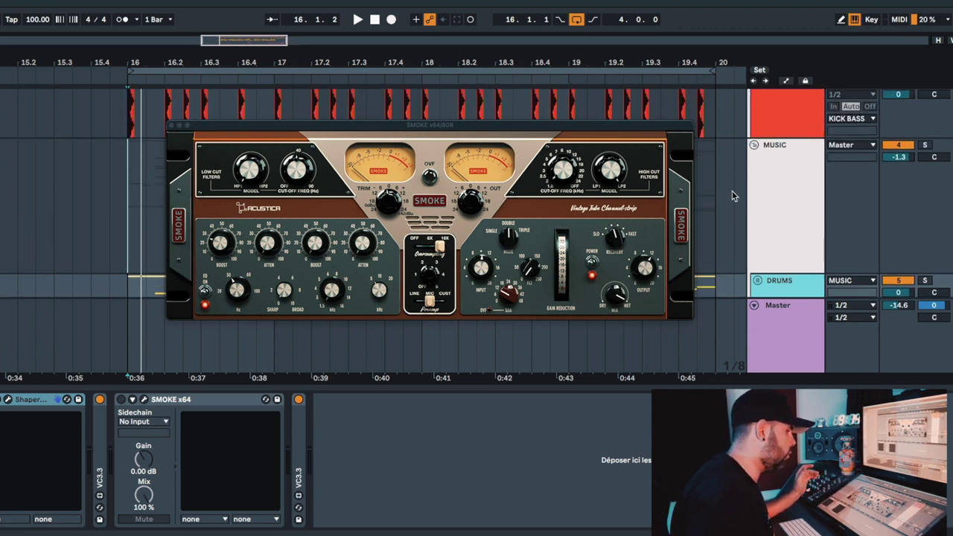
{"action": "scroll", "coordinate": [784, 175], "scroll_direction": "up", "scroll_amount": 5}
{"action": "left_click", "coordinate": [784, 175]}
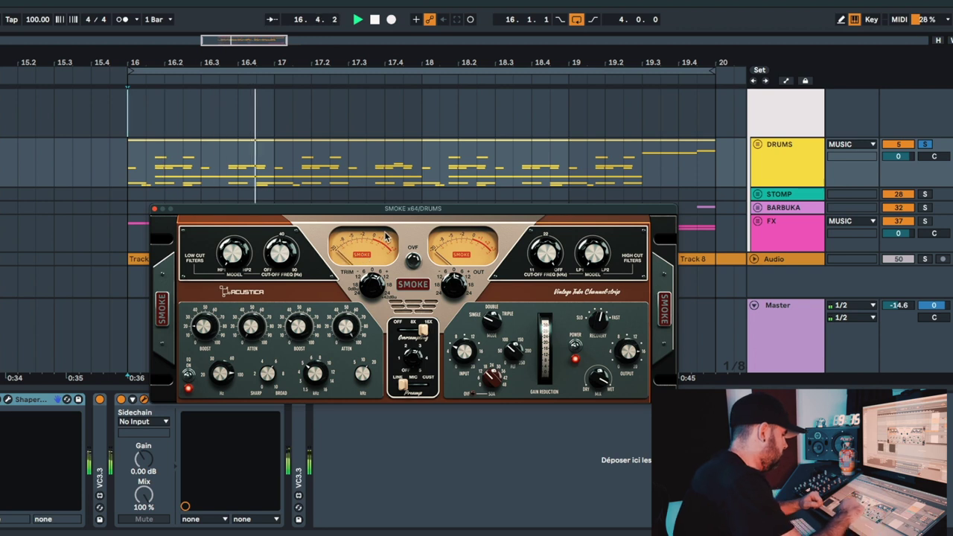
{"action": "mouse_move", "coordinate": [418, 530]}
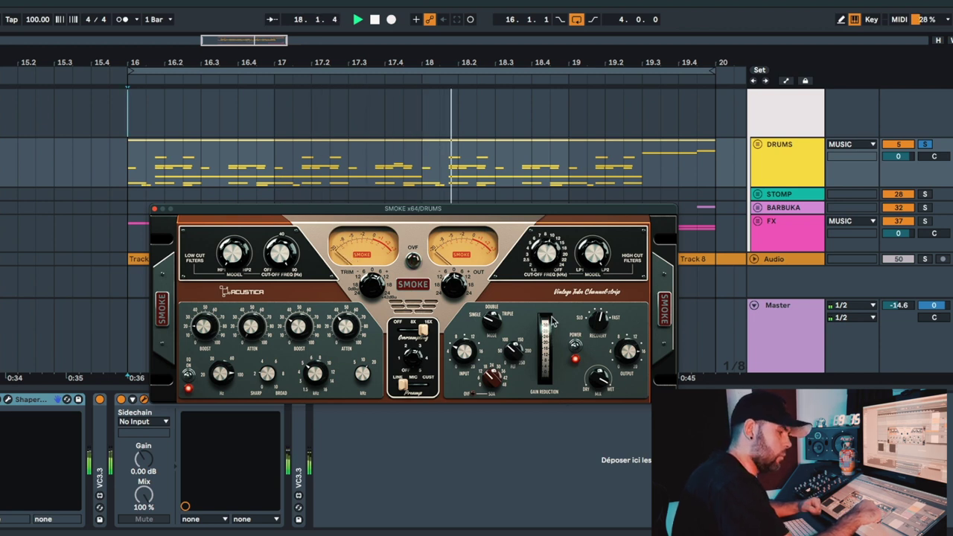
Step: Unsolo the DRUMS group to hear it in the full mix, and stop playback
{"action": "left_click", "coordinate": [925, 146]}
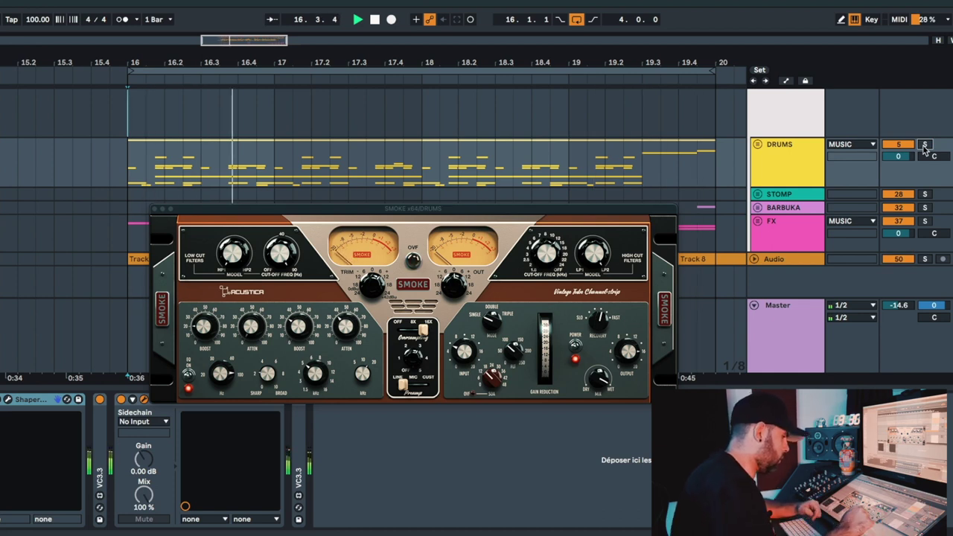
{"action": "left_click", "coordinate": [631, 358]}
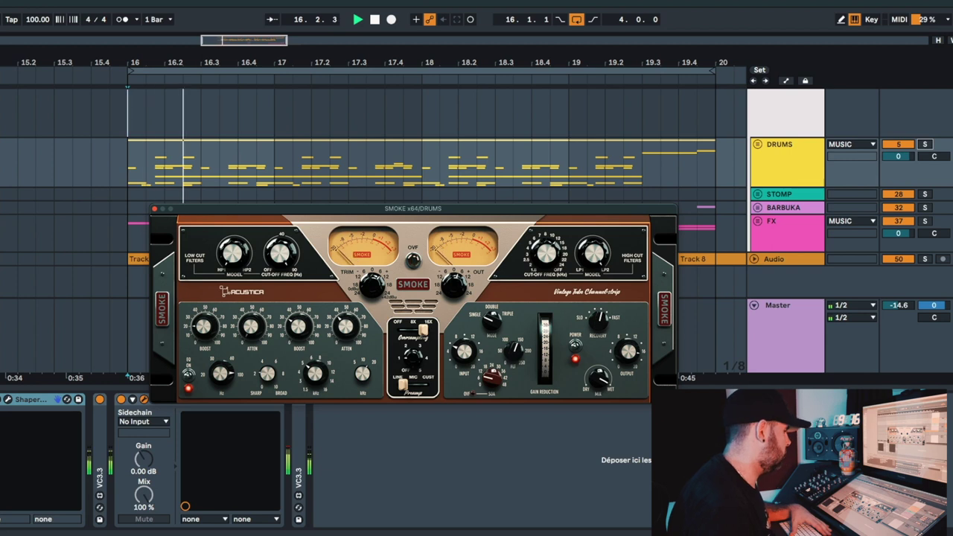
{"action": "key", "text": "space"}
Step: Audition the Audio track in solo and adjust the high-frequency boost on its SMOKE channel strip
{"action": "key", "text": "super+w"}
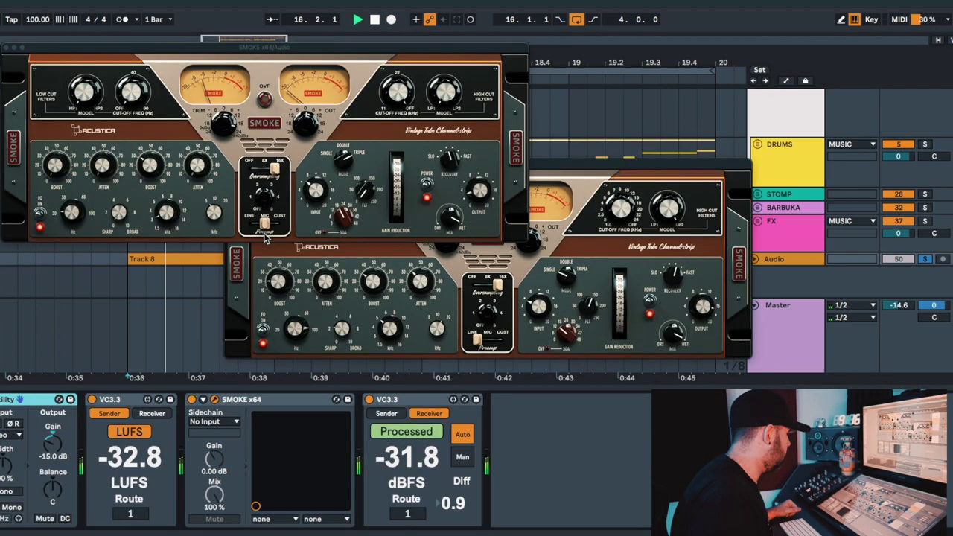
{"action": "left_click", "coordinate": [153, 169]}
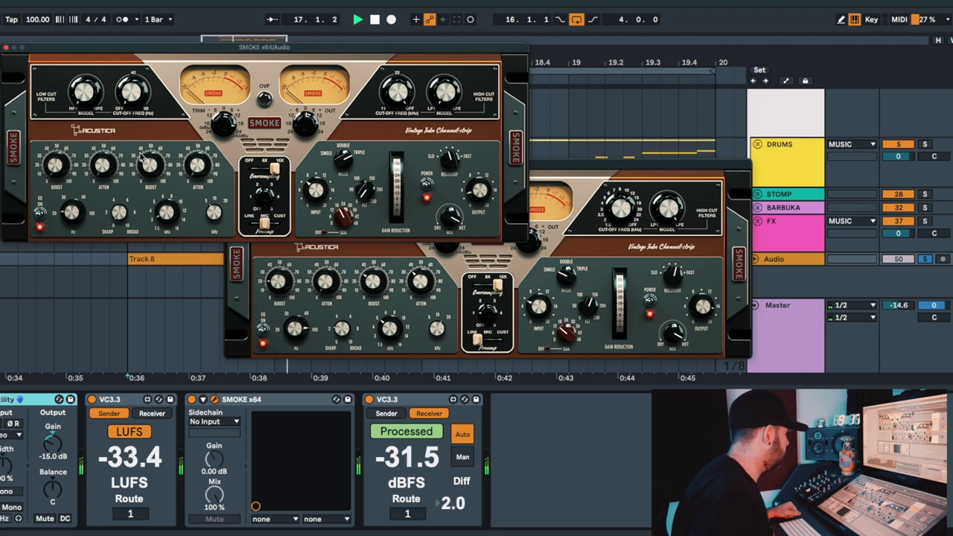